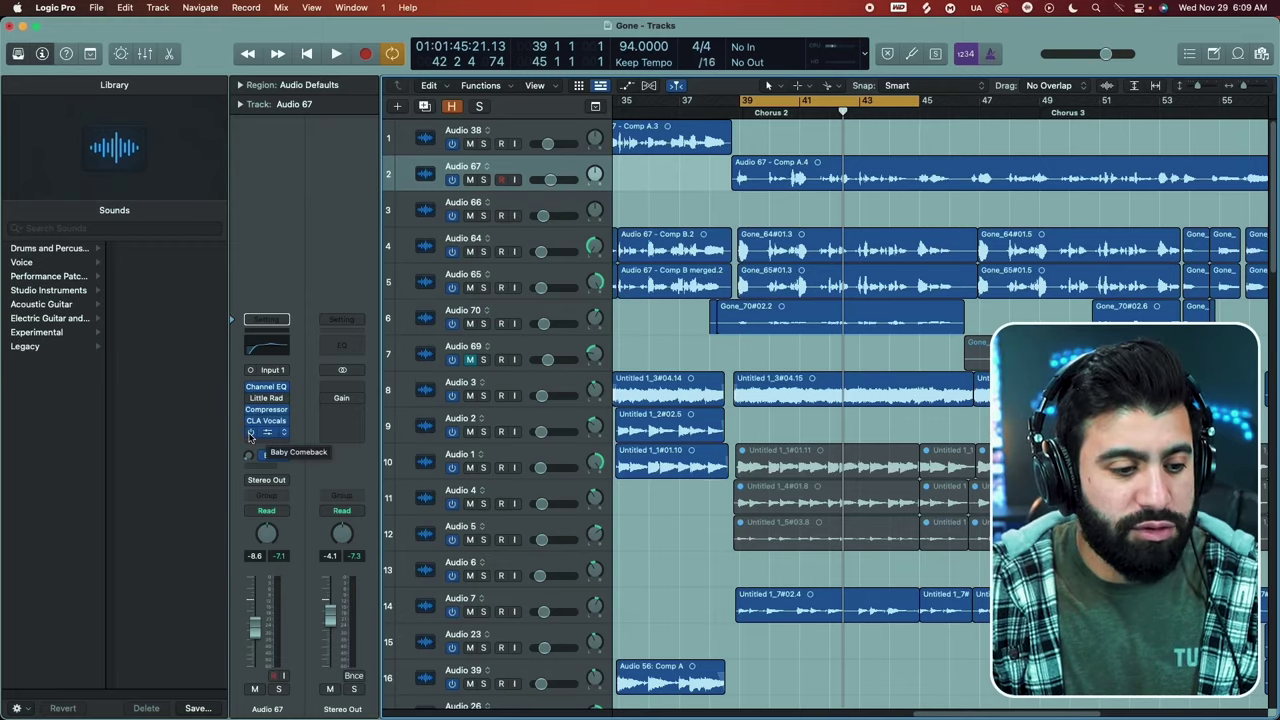
# Play the Chorus 2 section and look over the Baby Comeback delay settings on the Audio 67 track
pyautogui.press('space')
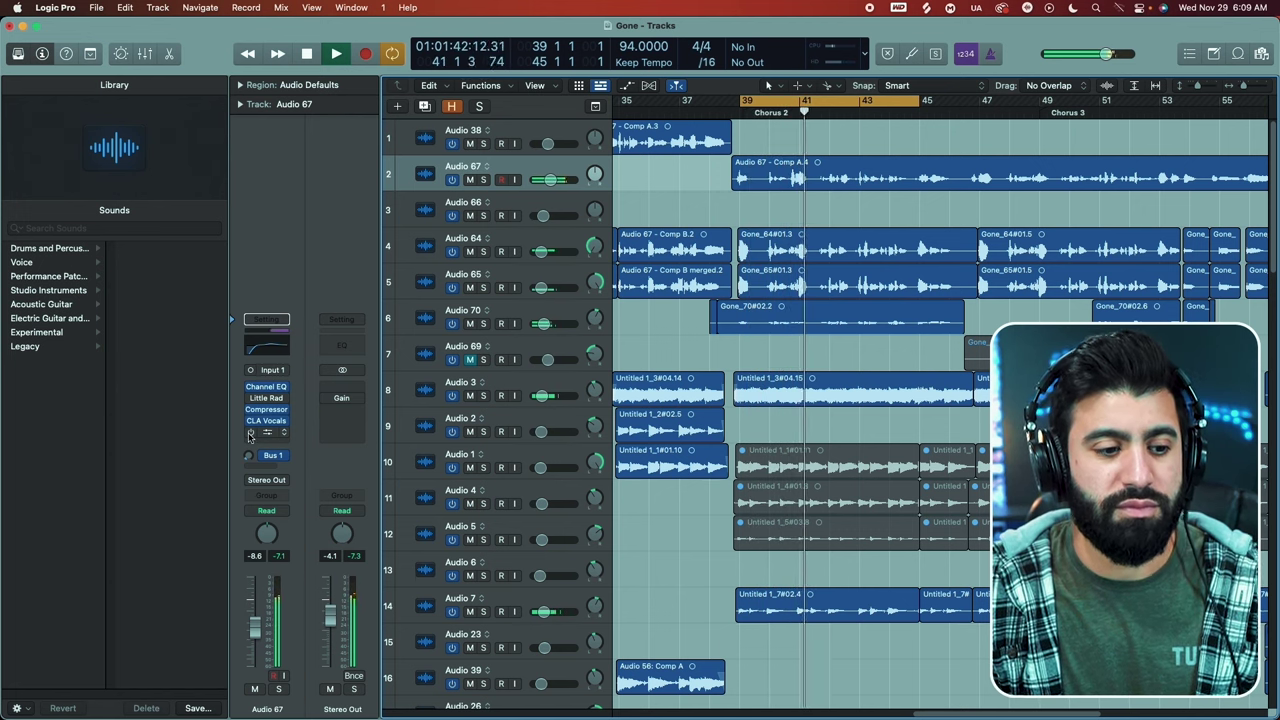
pyautogui.press('space')
pyautogui.click(265, 436)
pyautogui.click(478, 432)
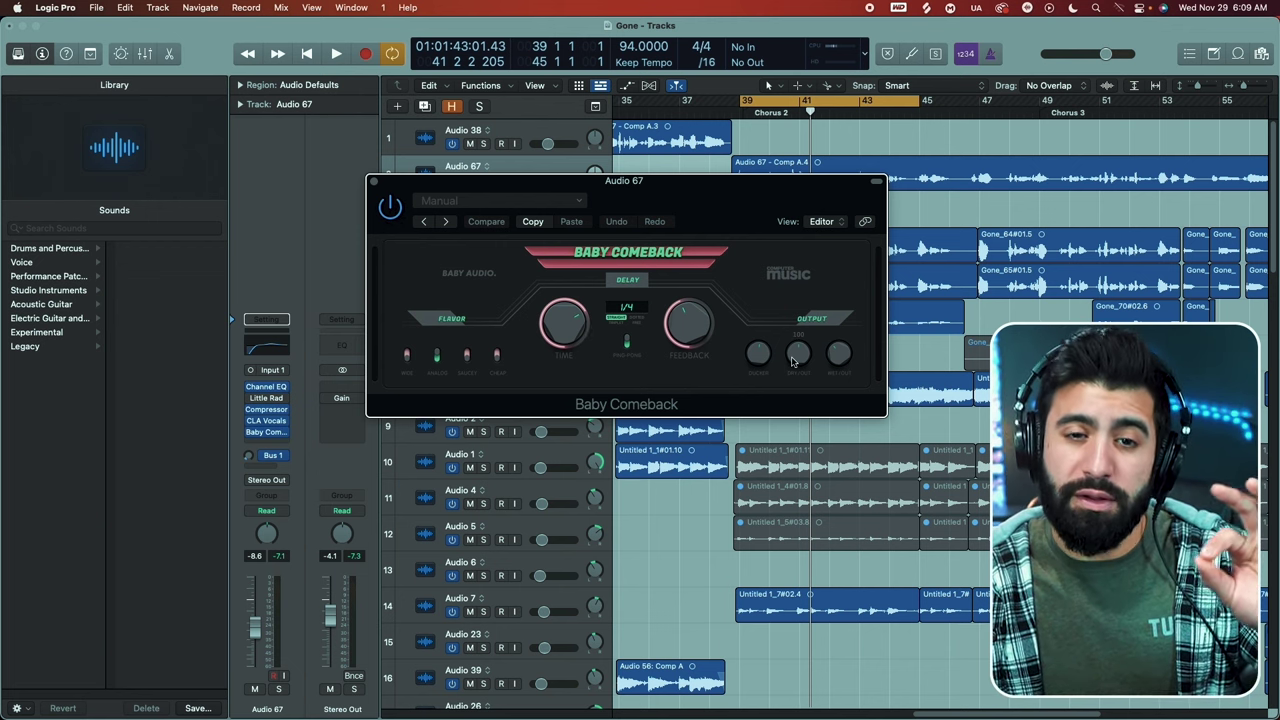
pyautogui.click(375, 184)
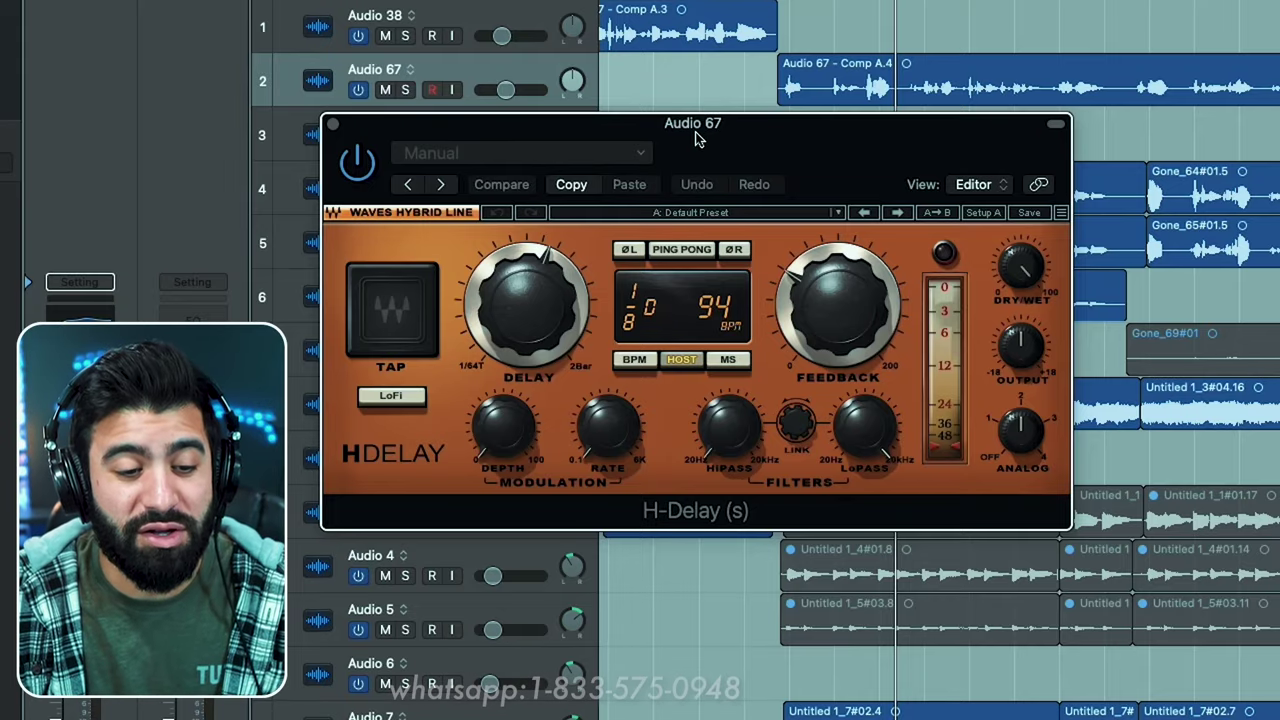
# Set up H-Delay on Audio 67 with a lower dry/wet mix, a 1/4 delay time and Ping Pong on
pyautogui.moveTo(697, 139); pyautogui.dragTo(687, 162)
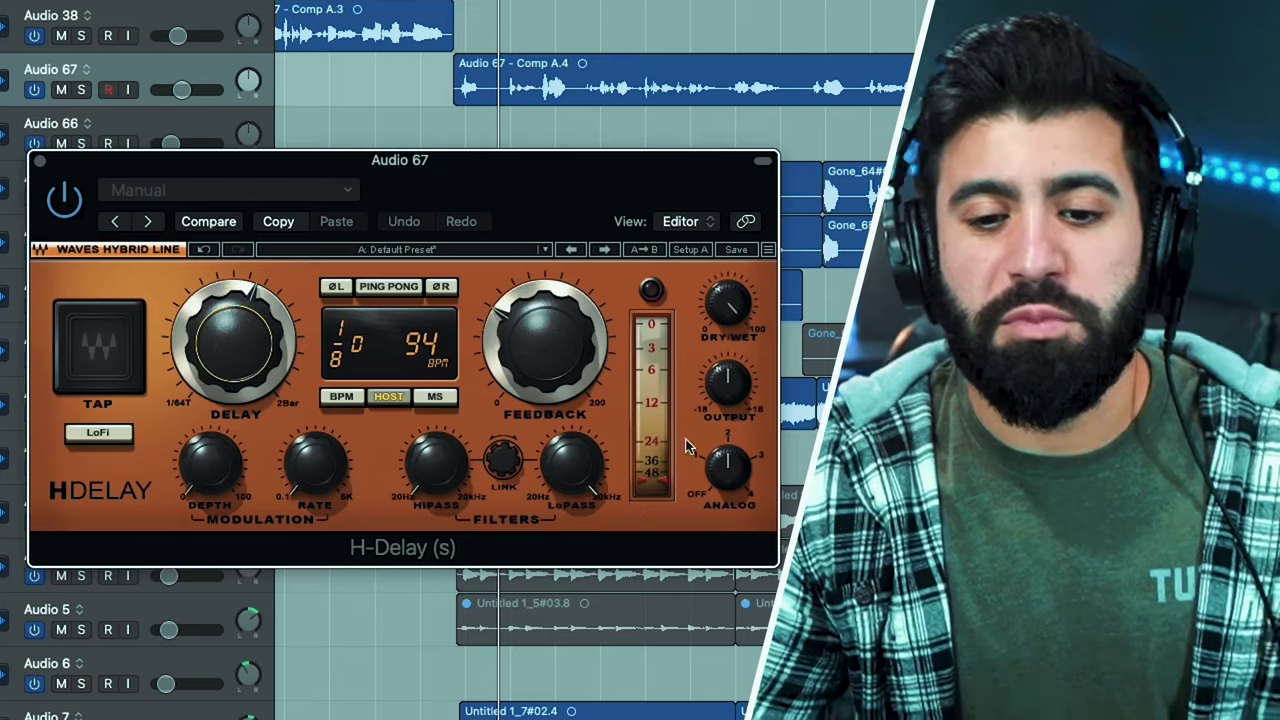
pyautogui.moveTo(728, 305); pyautogui.dragTo(727, 358)
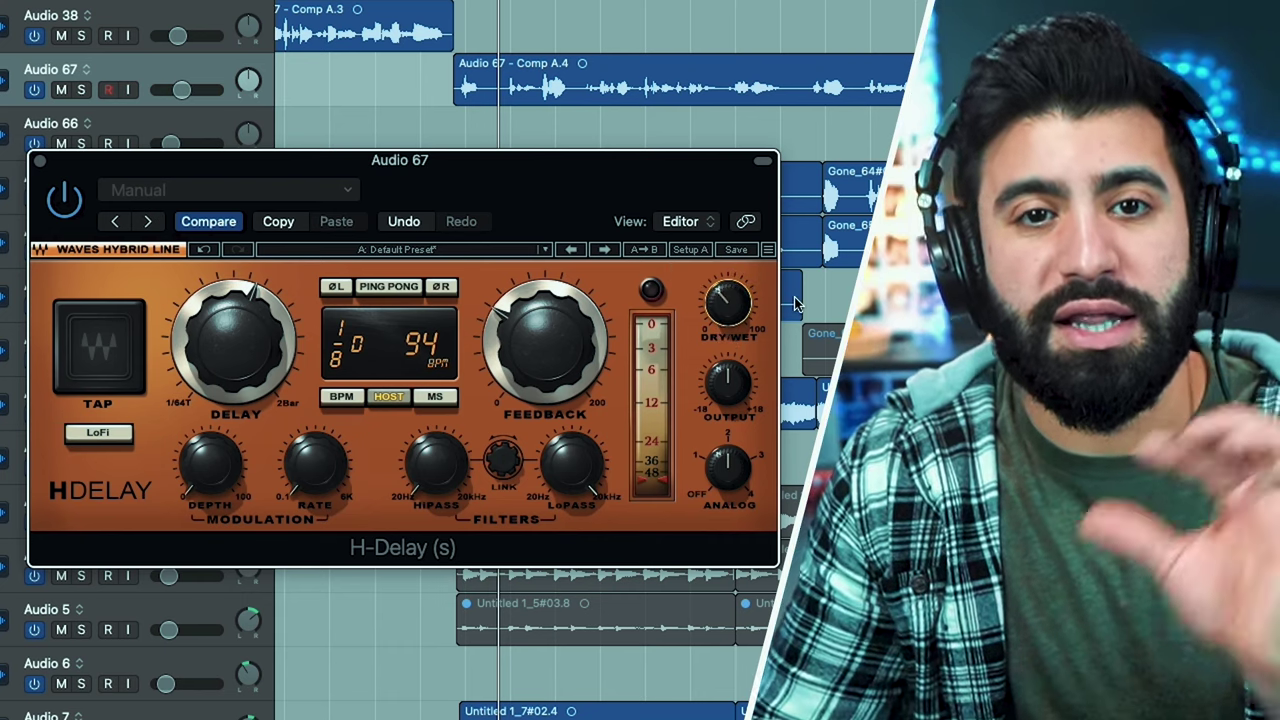
pyautogui.moveTo(245, 350); pyautogui.dragTo(254, 285)
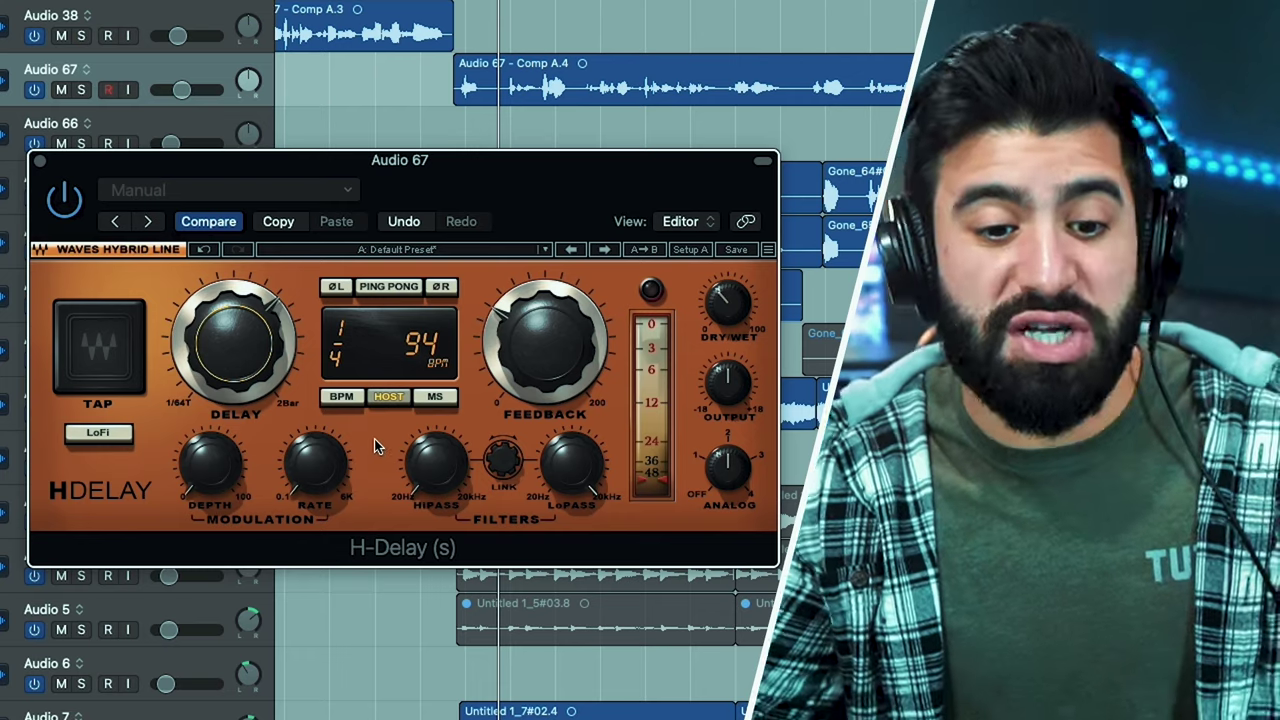
pyautogui.click(399, 289)
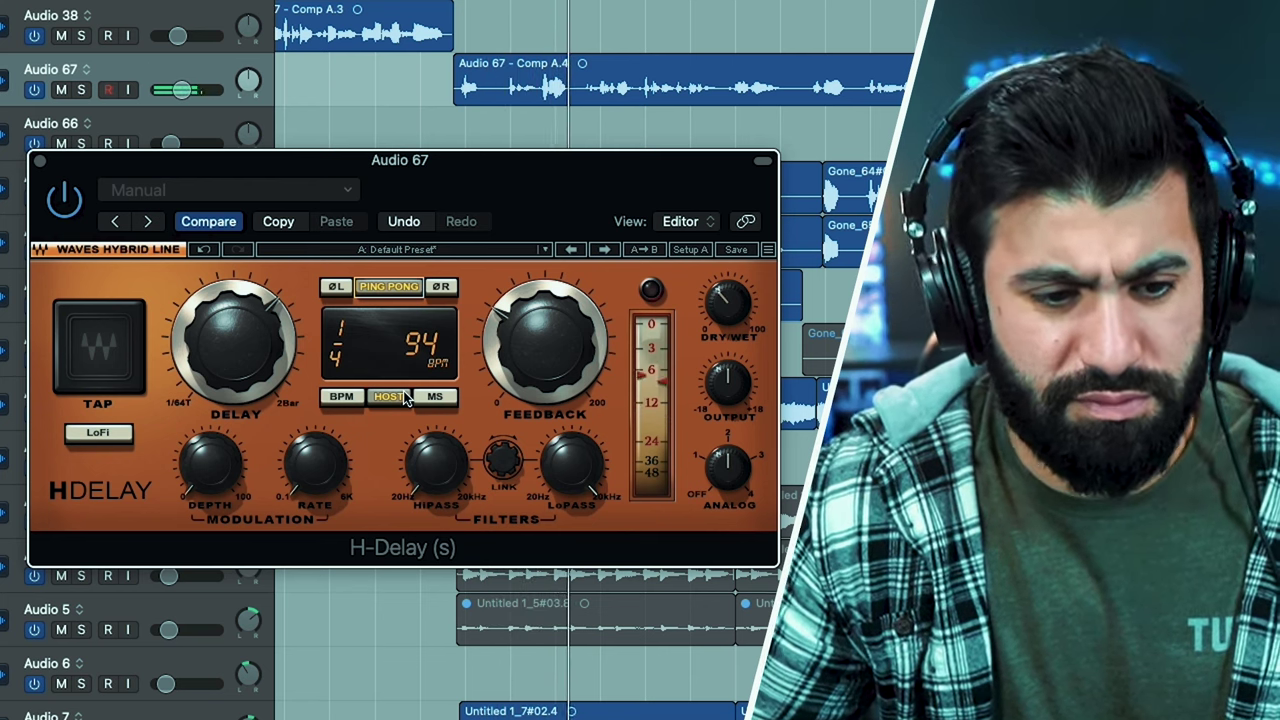
# Solo the Audio 67 vocal track and enable LoFi on its H-Delay
pyautogui.press('s')
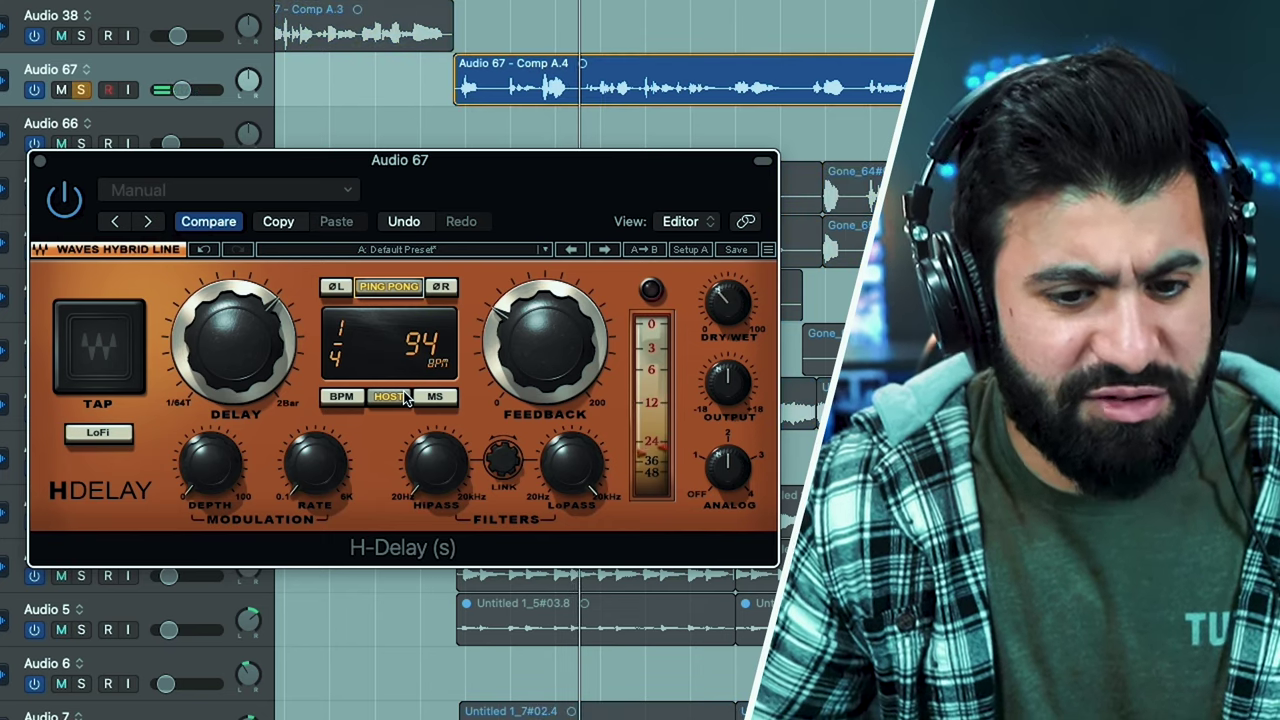
pyautogui.press('space')
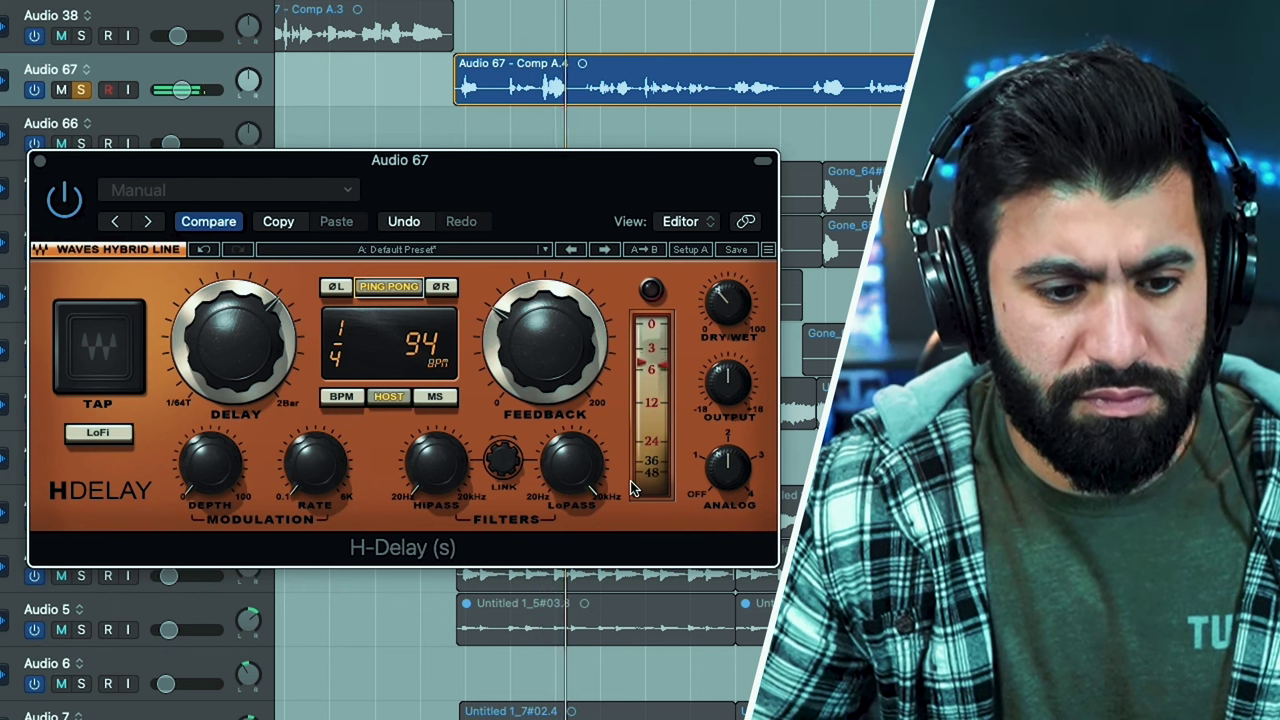
pyautogui.click(79, 439)
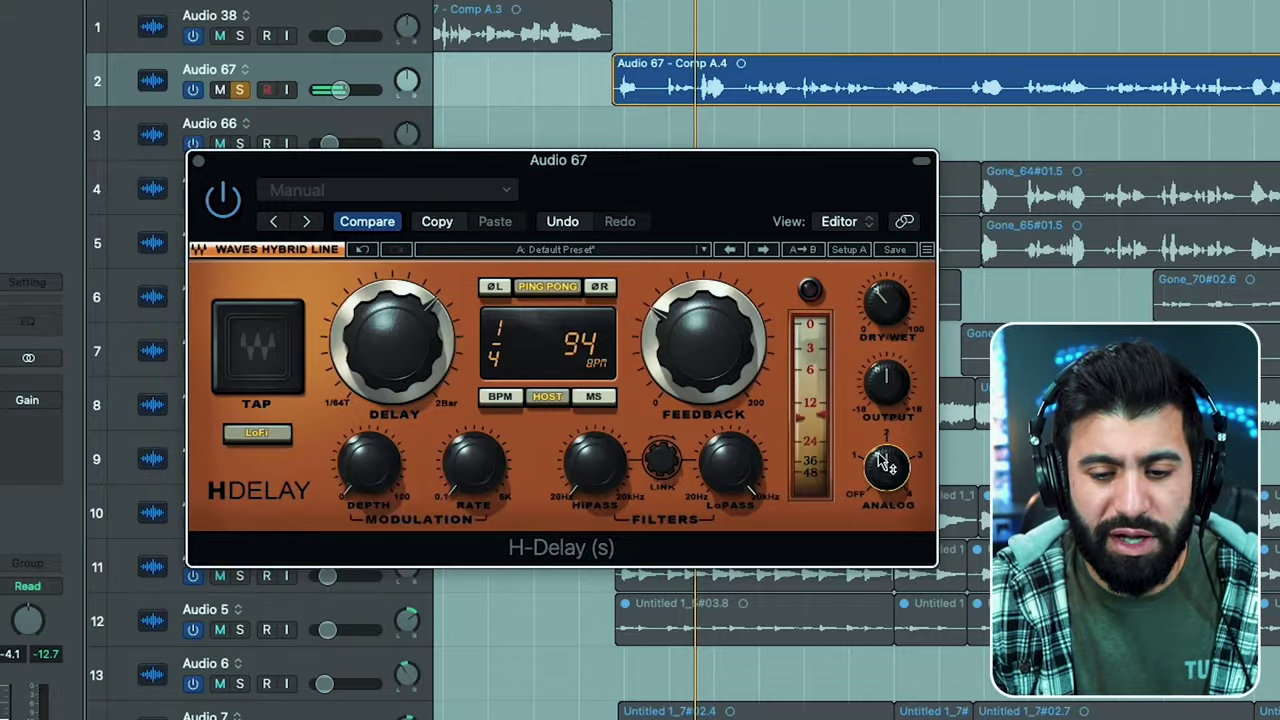
# Set the H-Delay's Analog amount to 4 and audition the soloed vocal
pyautogui.press('space')
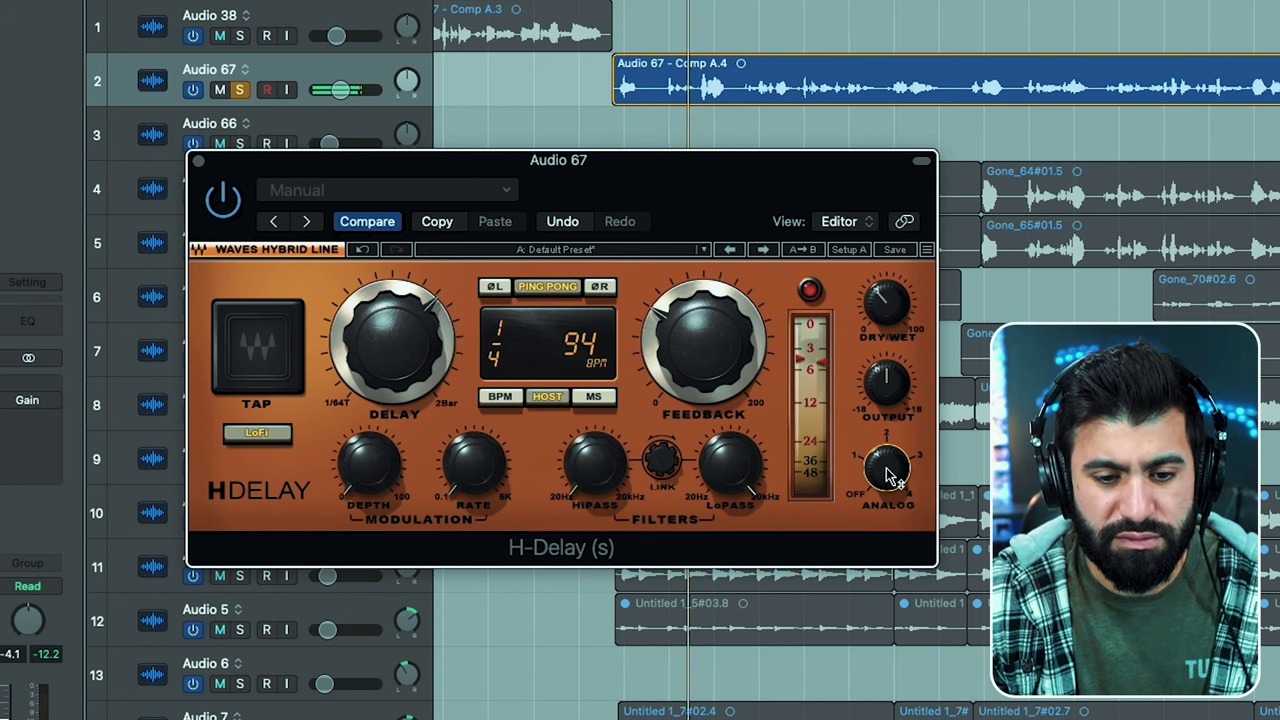
pyautogui.moveTo(449, 482)
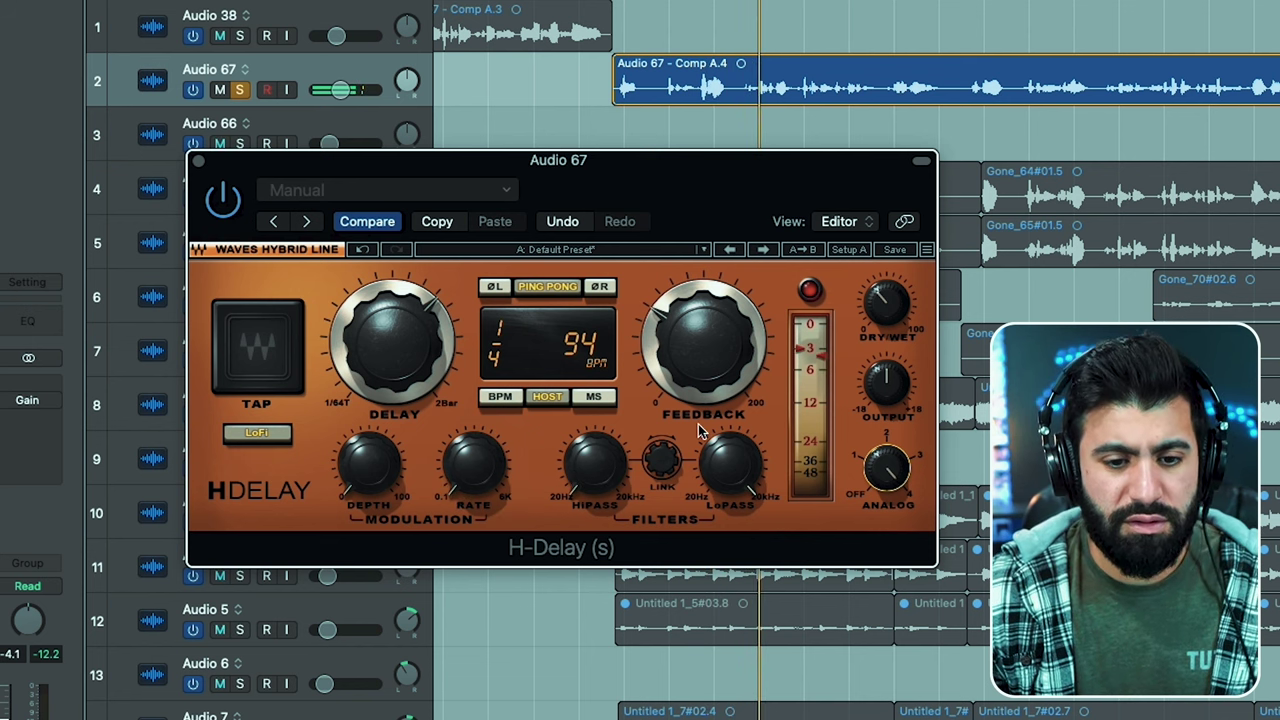
pyautogui.moveTo(706, 362)
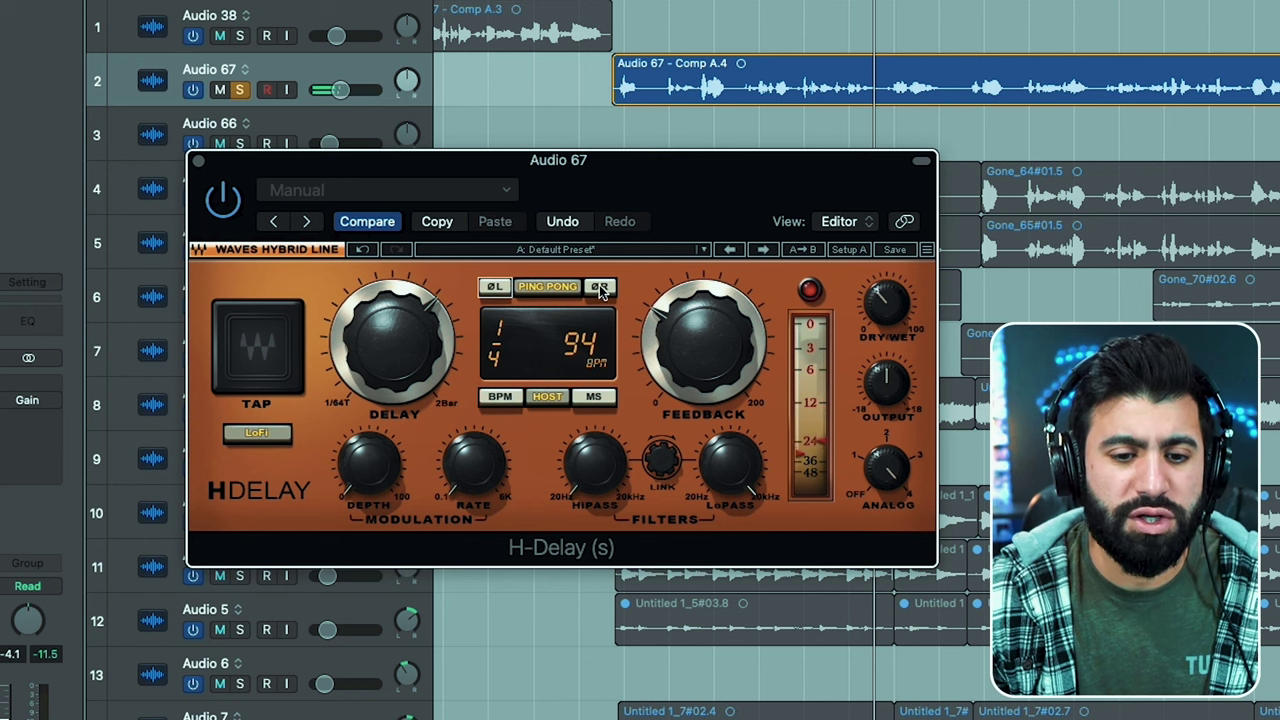
# Try the left and right phase inversions on H-Delay, and leave both of them and Ping Pong off
pyautogui.click(600, 290)
pyautogui.click(495, 287)
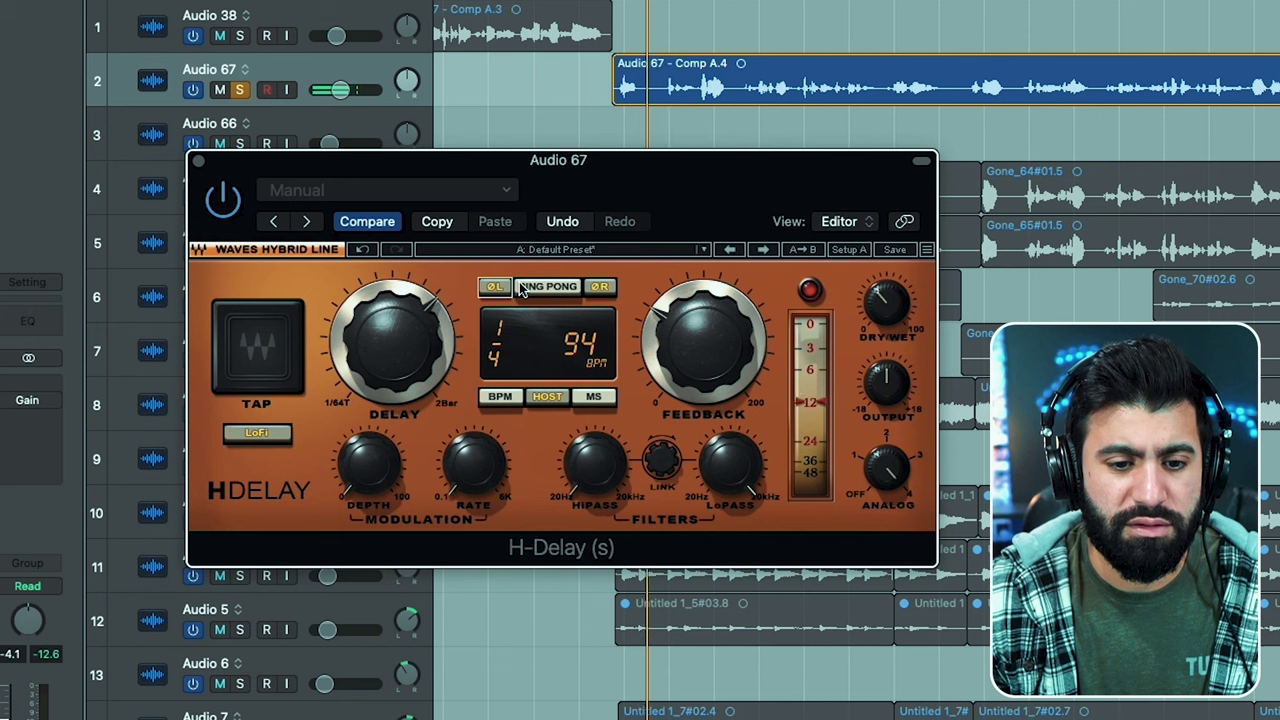
pyautogui.click(610, 285)
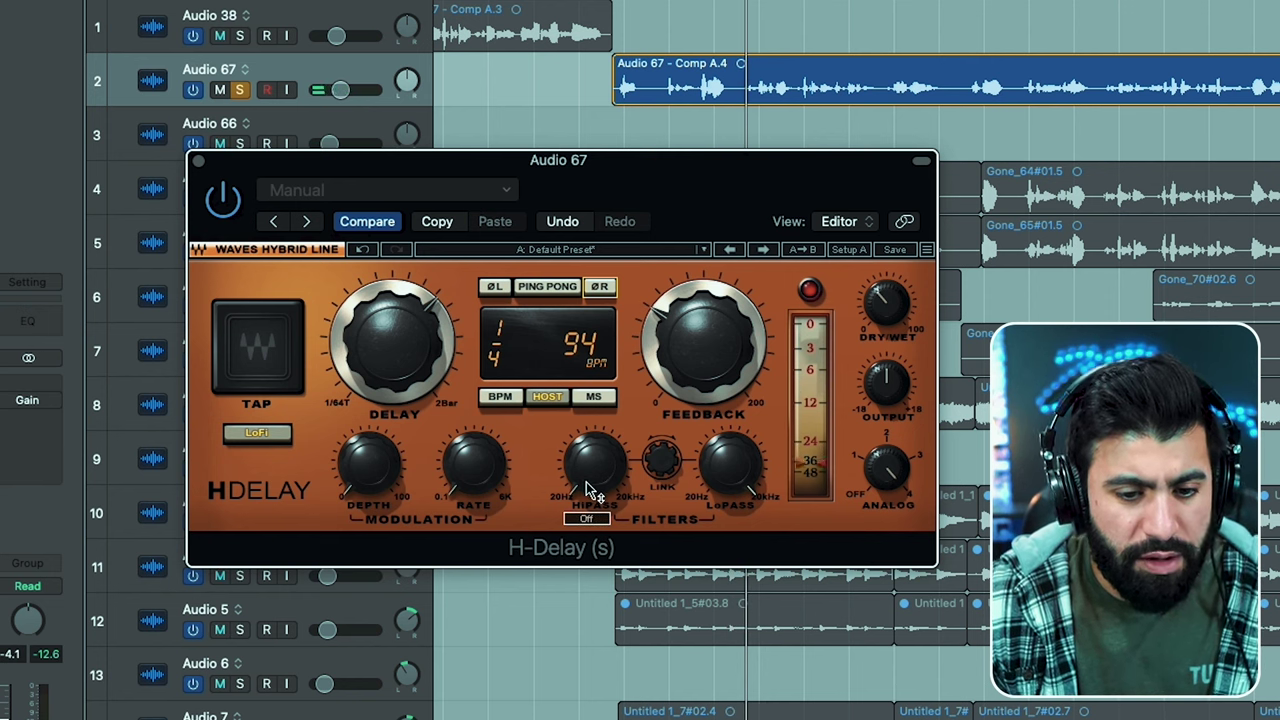
# Try narrowing the delayed signal by raising the high-pass filter and lowering the low-pass filter to 931 Hz
pyautogui.moveTo(590, 490); pyautogui.dragTo(580, 288)
pyautogui.moveTo(745, 480); pyautogui.dragTo(758, 628)
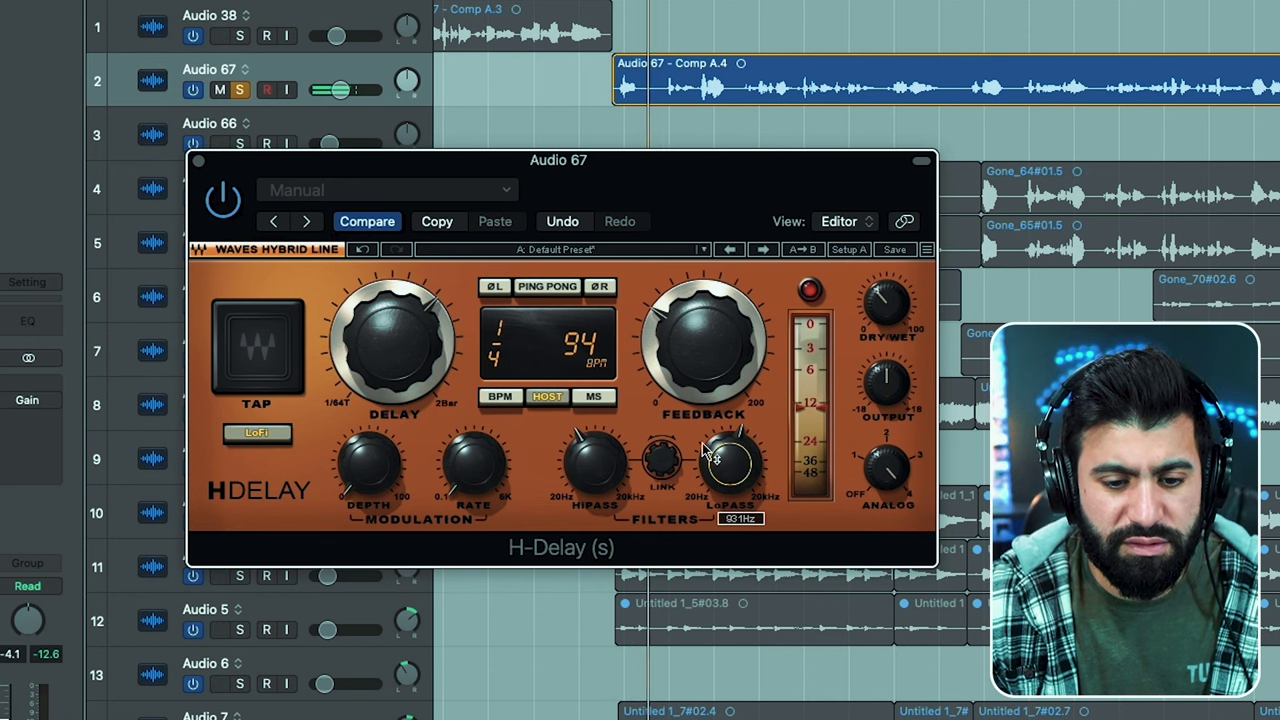
pyautogui.moveTo(605, 477); pyautogui.dragTo(613, 470)
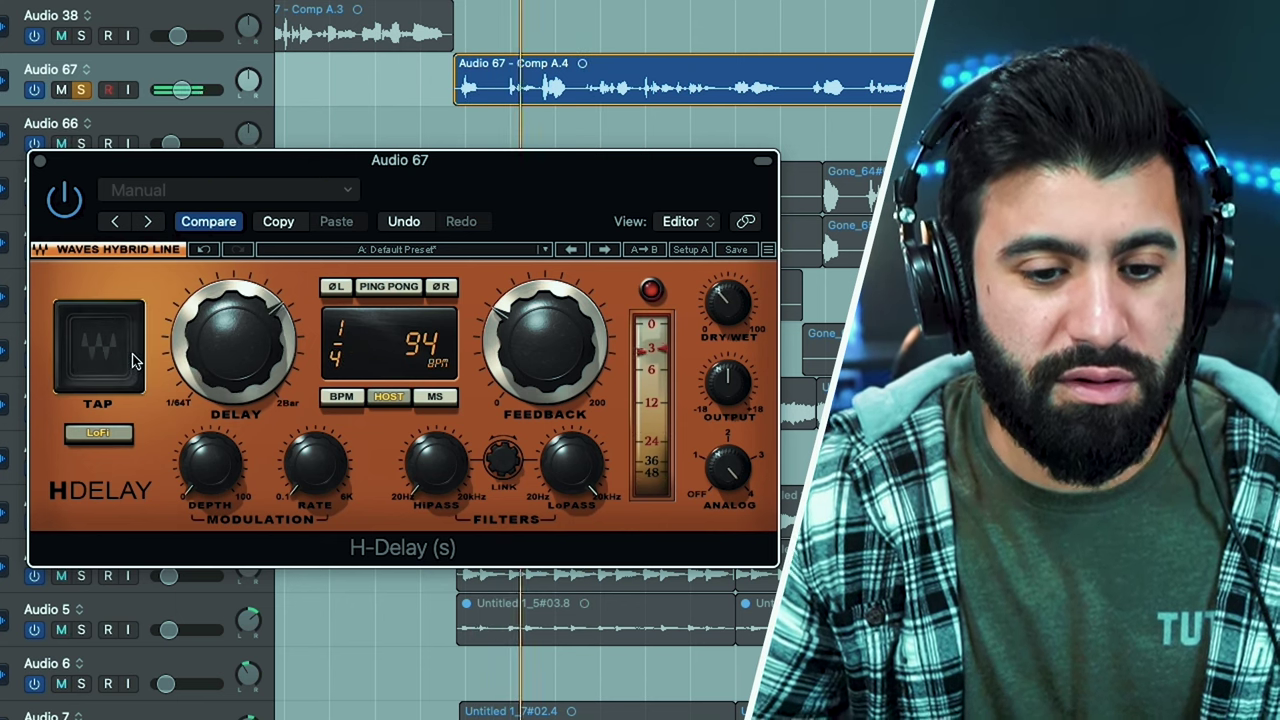
# Switch the H-Delay timing from host sync to BPM and tap in a 1/16 delay time
pyautogui.click(341, 396)
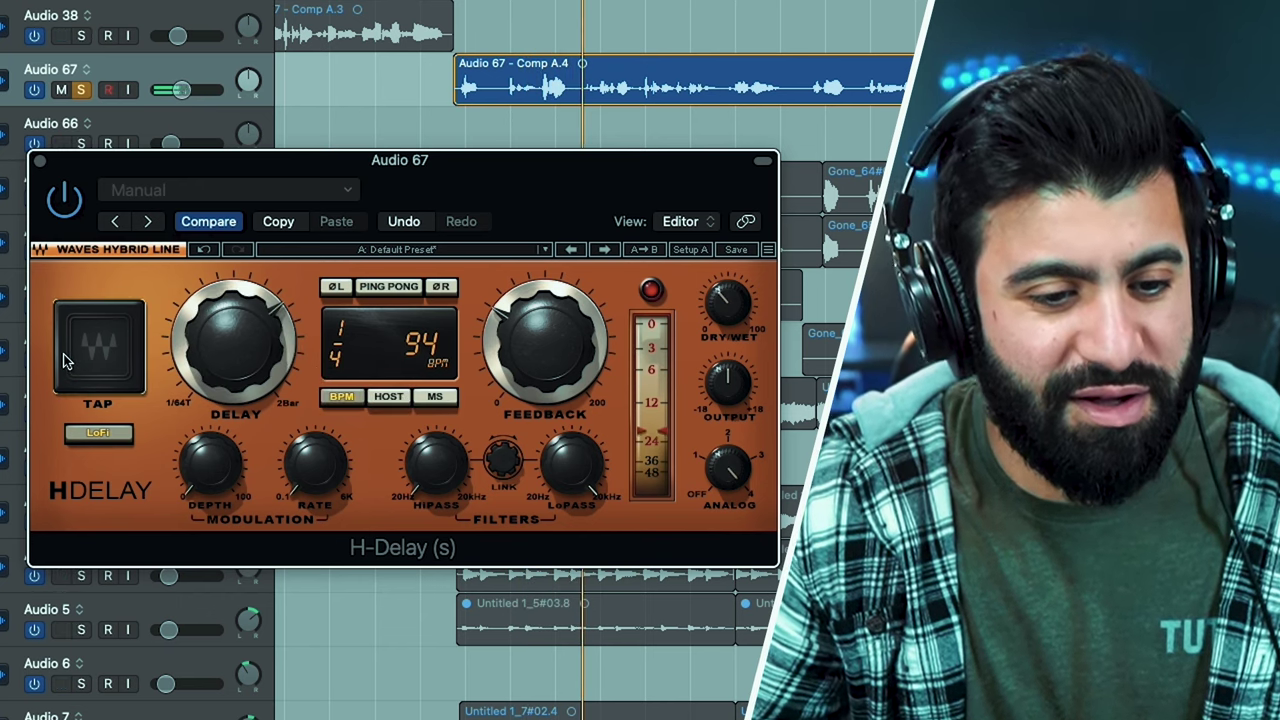
pyautogui.click(64, 361)
pyautogui.press('space')
pyautogui.click(64, 361)
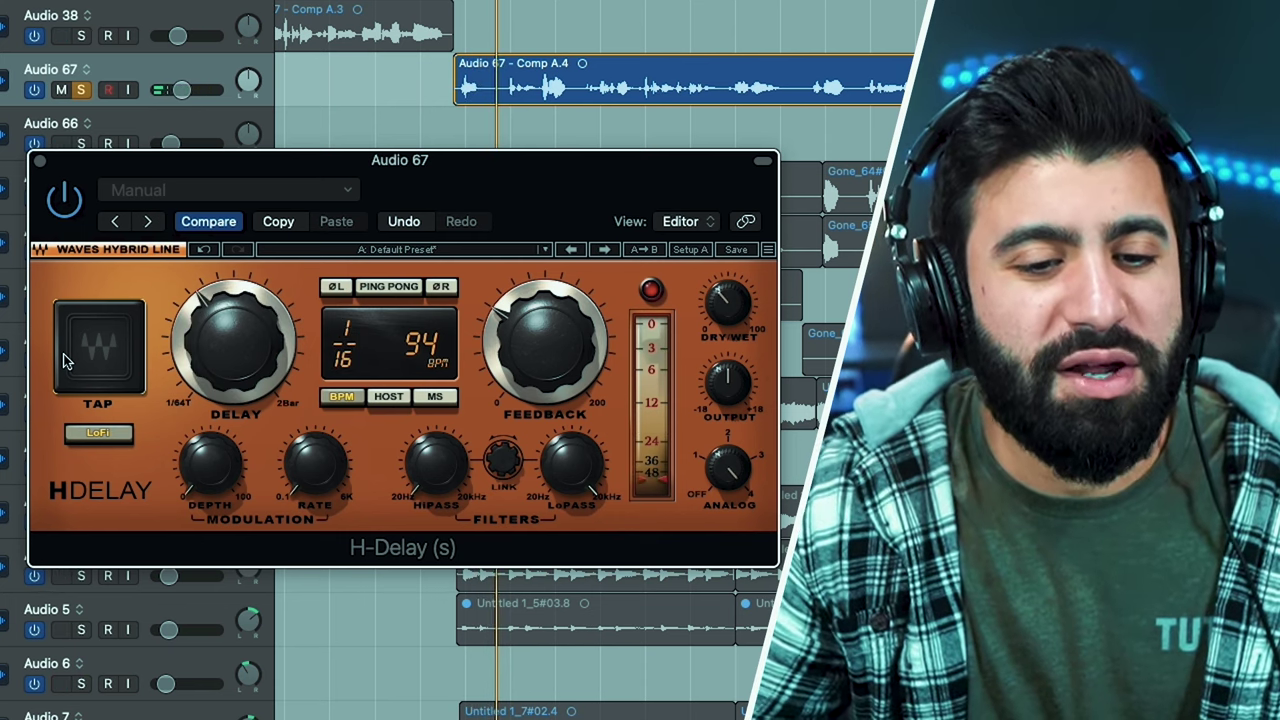
pyautogui.click(64, 358)
pyautogui.click(64, 358)
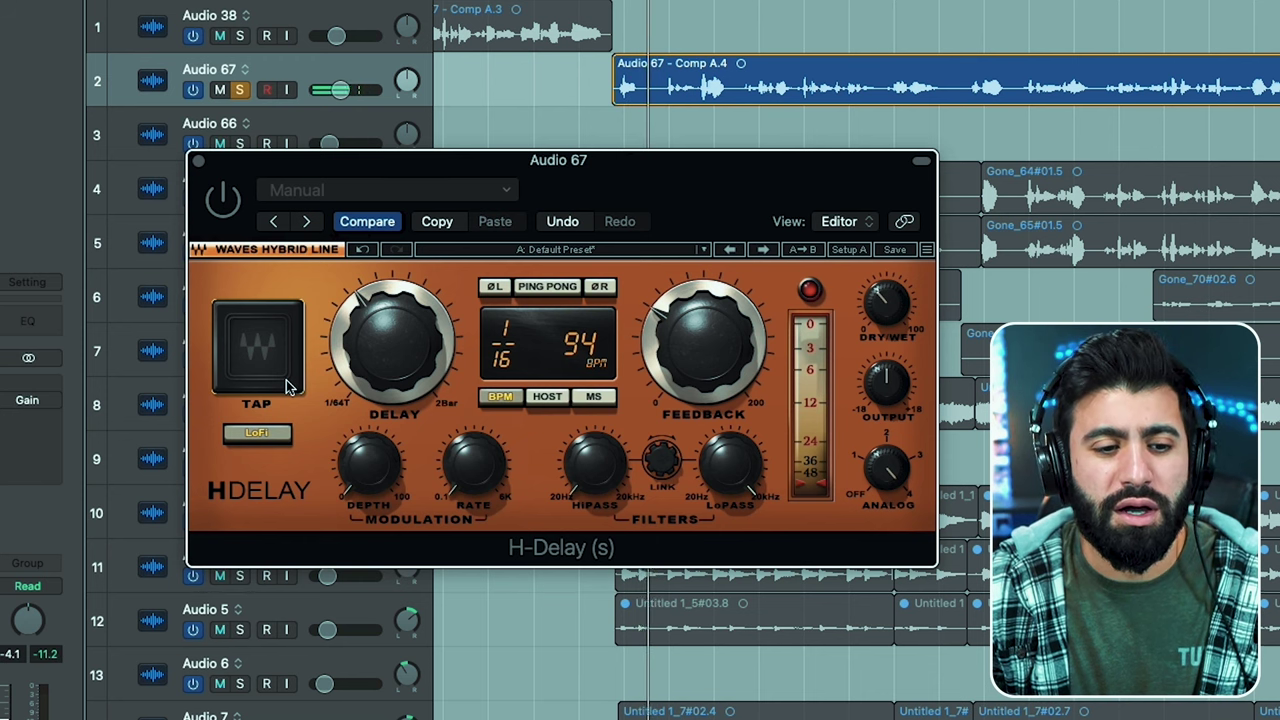
# Tap the rhythm again to reach a 1/8 delay time, and raise the feedback while the soloed vocal plays
pyautogui.click(286, 387)
pyautogui.click(286, 387)
pyautogui.click(286, 387)
pyautogui.click(286, 387)
pyautogui.click(287, 386)
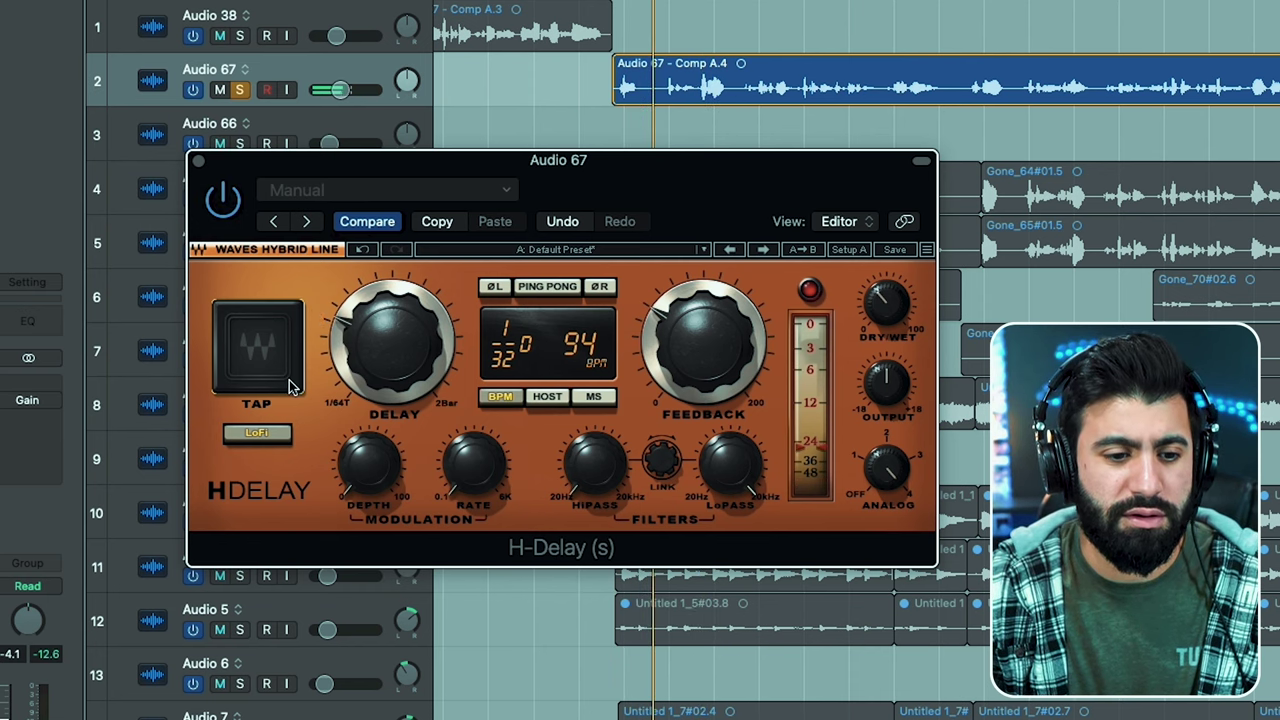
pyautogui.click(258, 350)
pyautogui.click(258, 350)
pyautogui.click(258, 350)
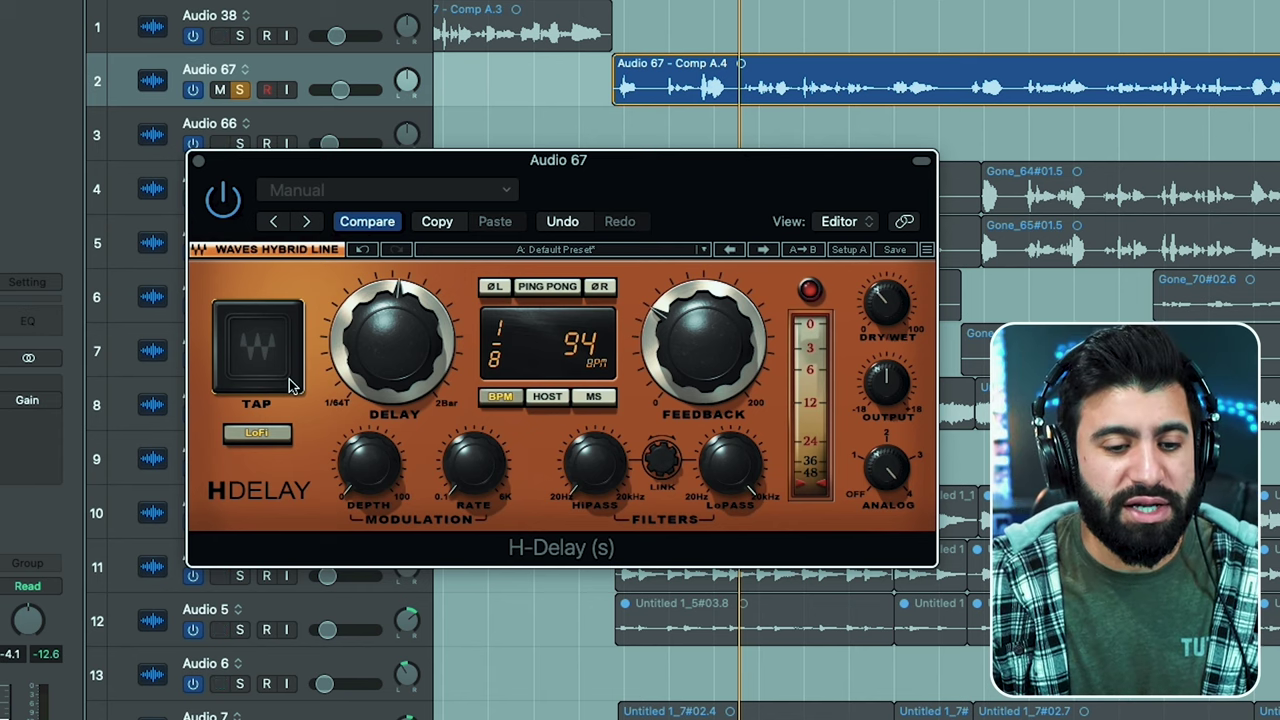
pyautogui.press('space')
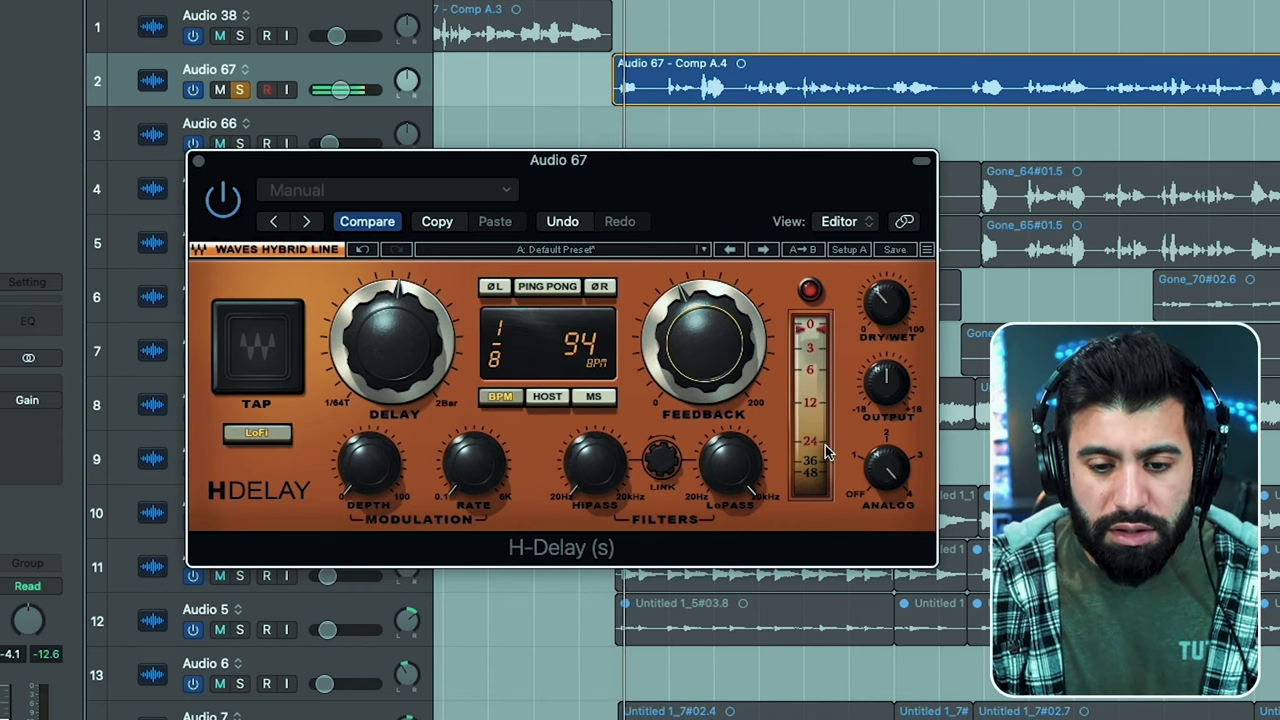